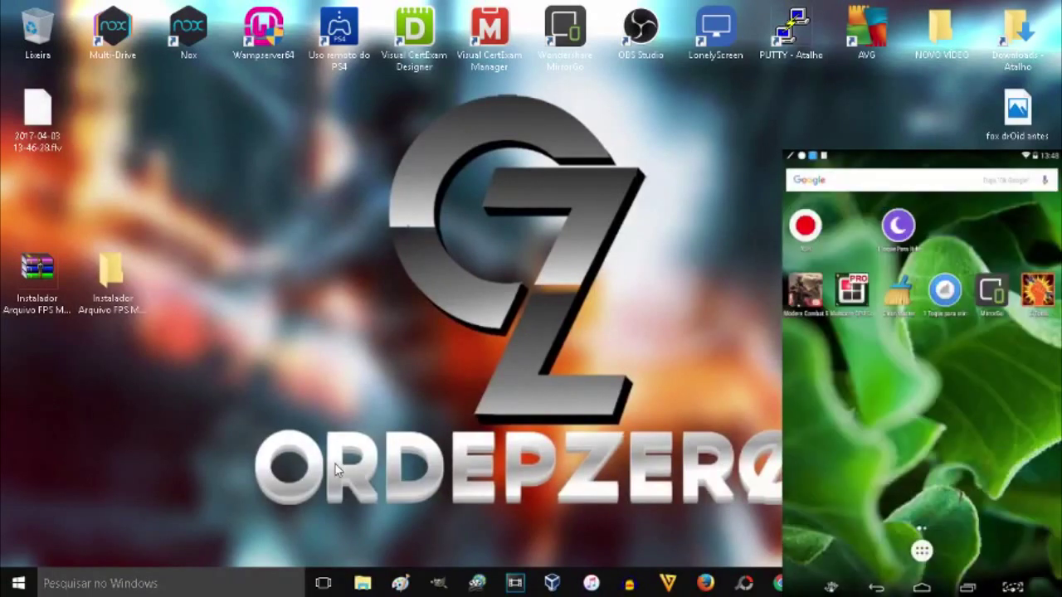
- Delete the old installer folder from the desktop and extract the Instalador Arquivo FPS Modern Combat 5 archive into a fresh folder there
click(96, 290)
key(Delete)
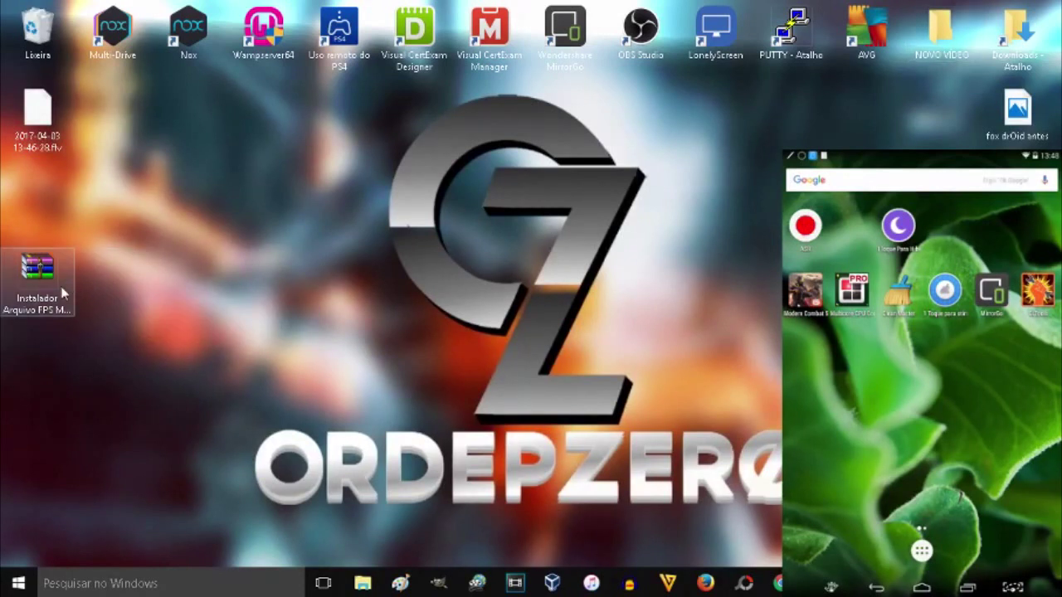
drag(63, 292, 263, 237)
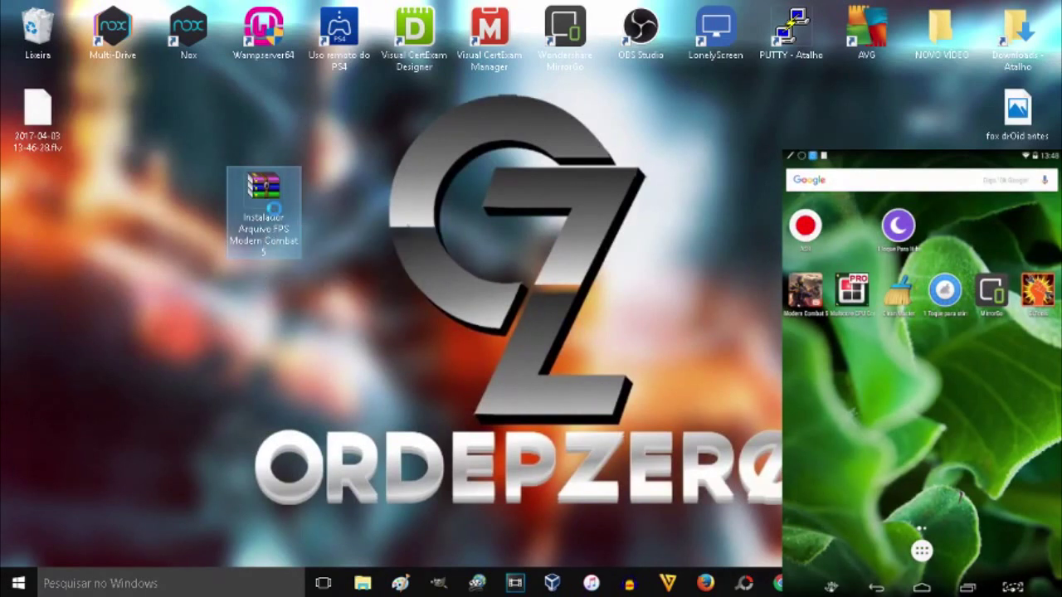
right_click(277, 217)
click(318, 292)
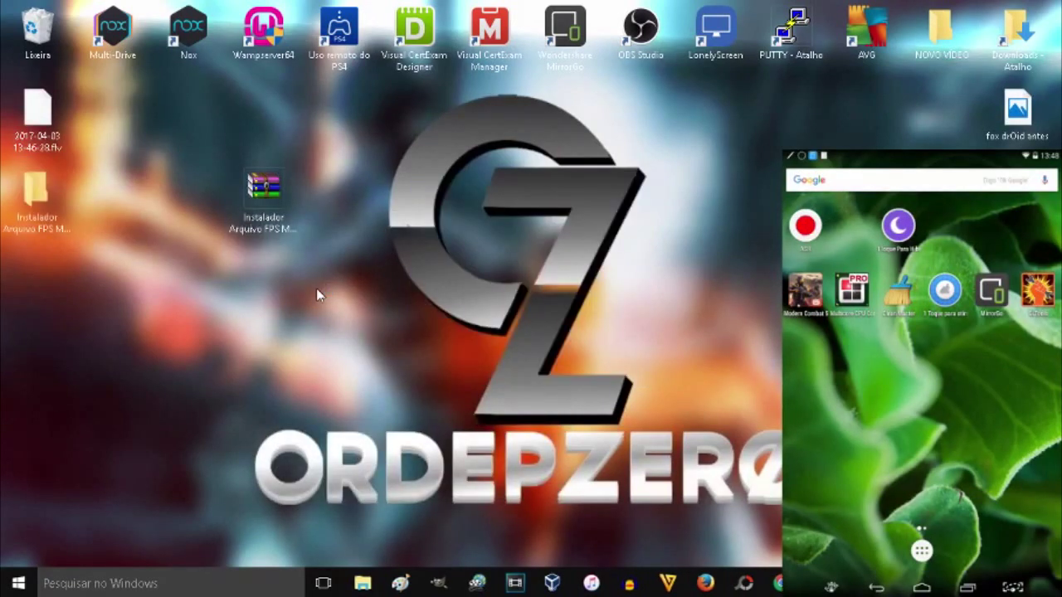
click(263, 189)
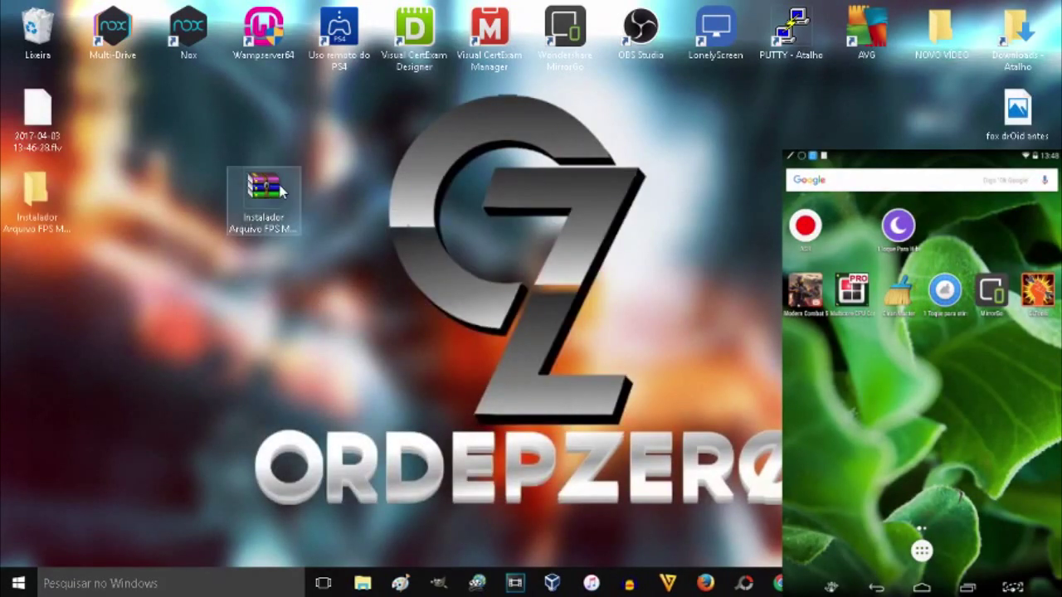
drag(263, 189, 63, 286)
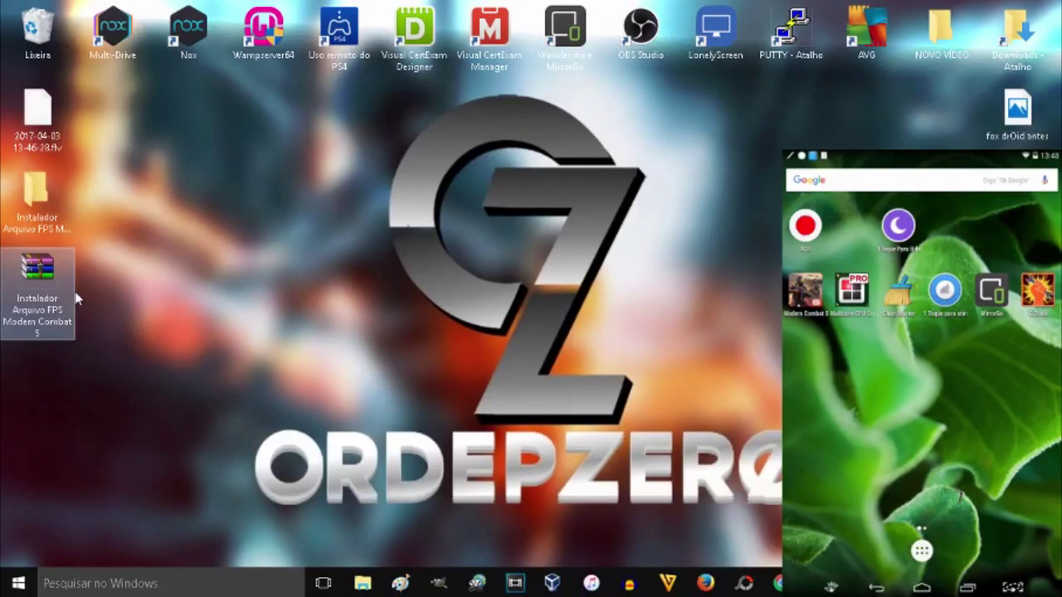
- Open the extracted Instalador Arquivo FPS Modern Combat 5 folder in a maximized window and enter its subfolder of the same name
double_click(58, 220)
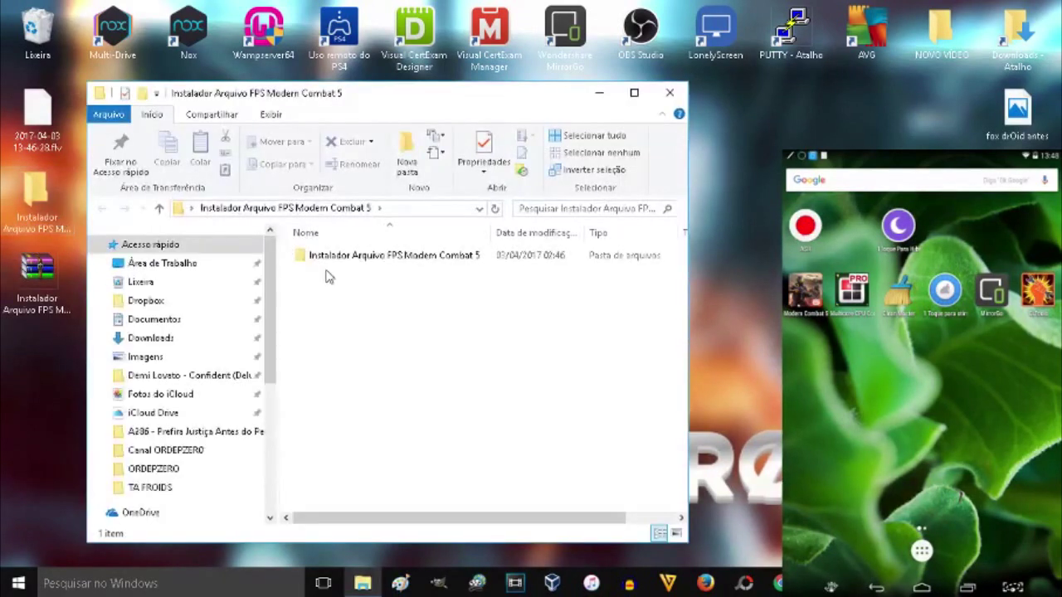
click(635, 92)
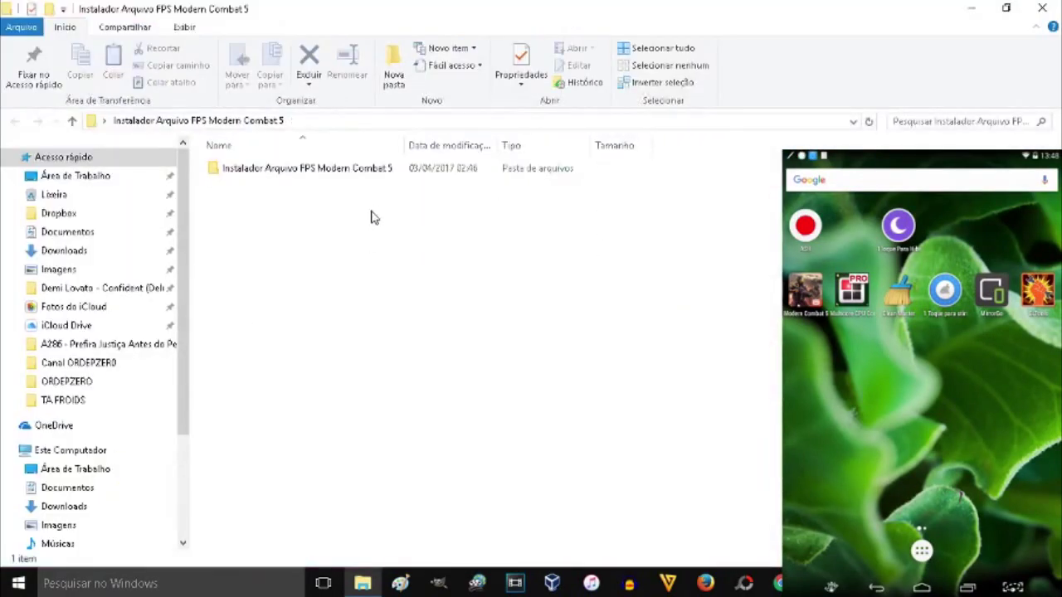
double_click(373, 169)
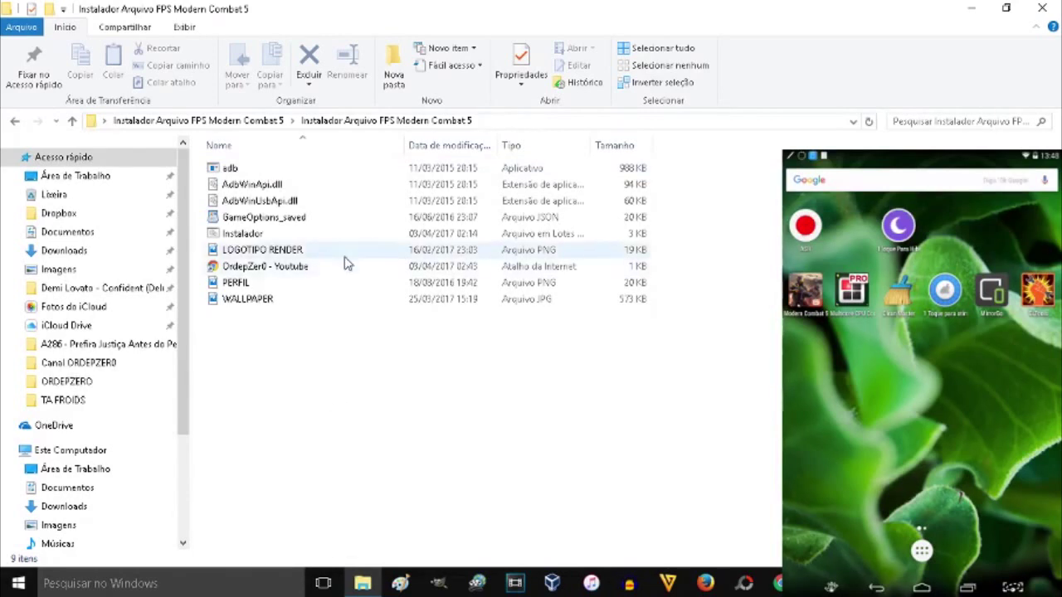
click(316, 224)
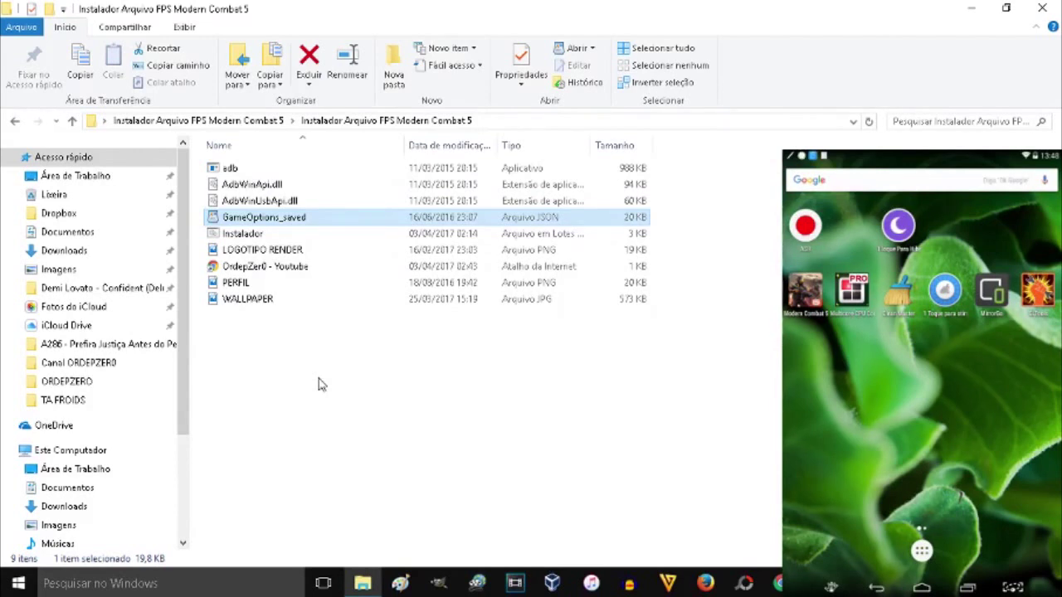
right_click(260, 235)
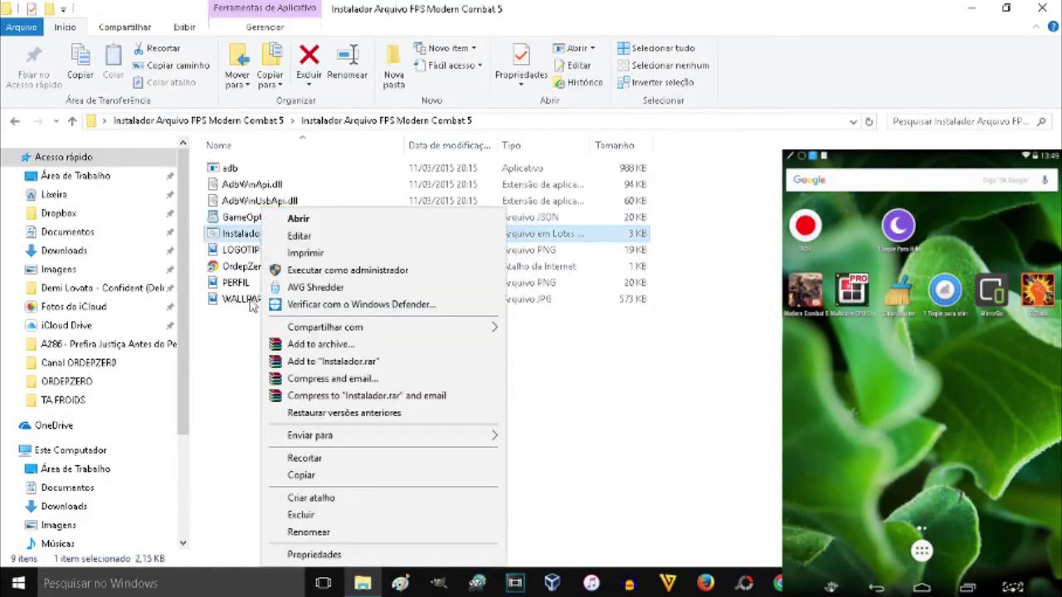
click(249, 366)
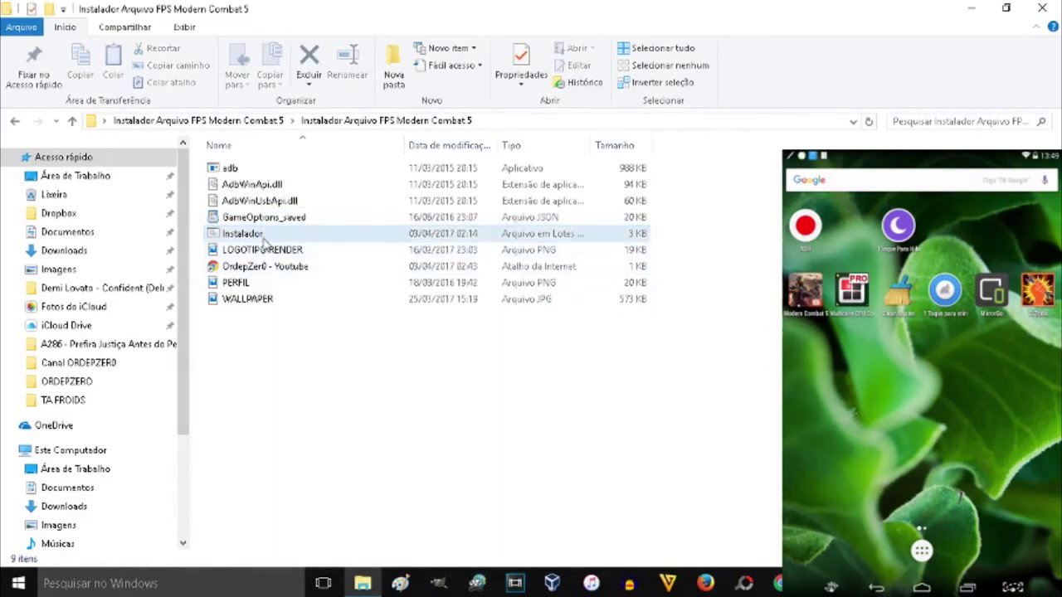
right_click(271, 239)
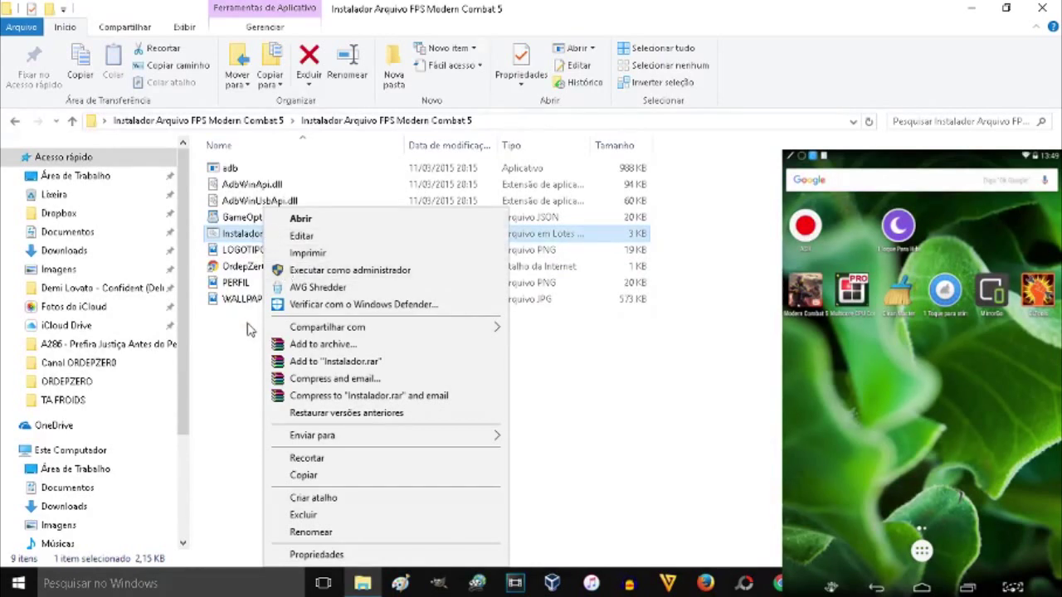
click(243, 366)
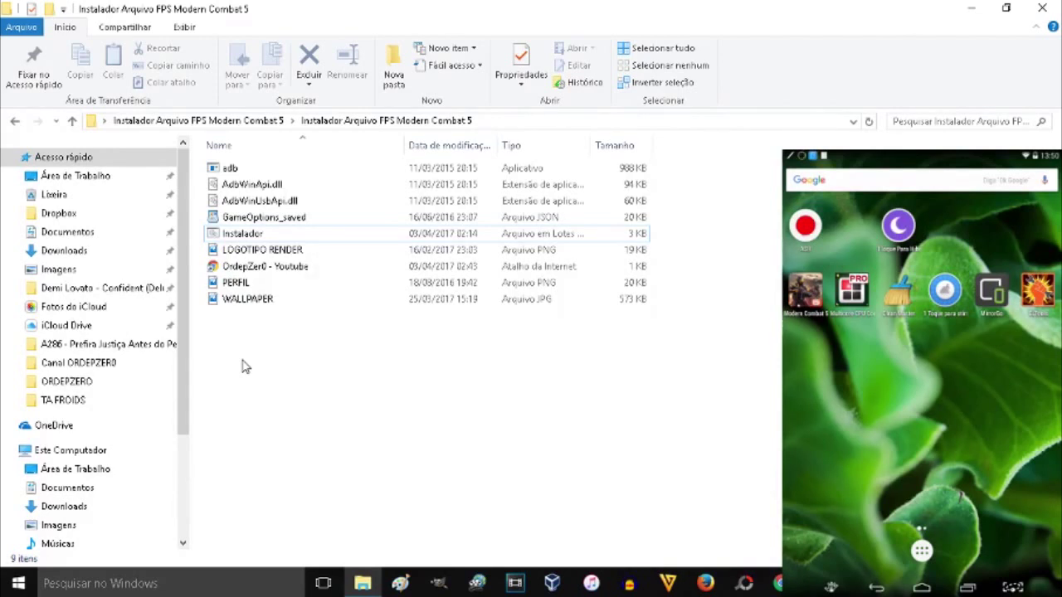
click(265, 220)
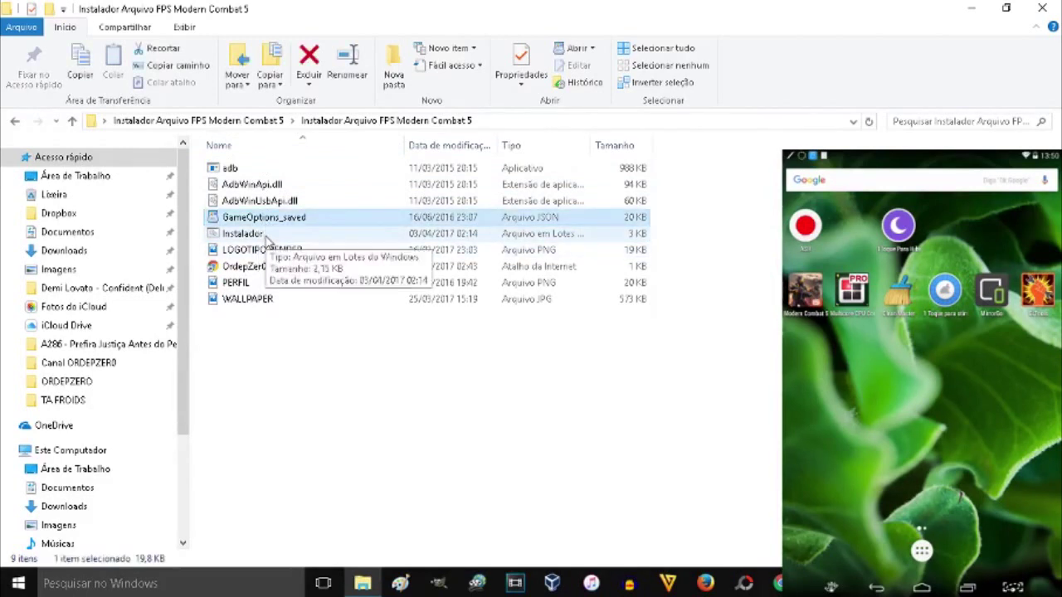
- Run the Instalador batch file and review its output on device detection and copying GameOptions_saved.json to the Android device
double_click(265, 236)
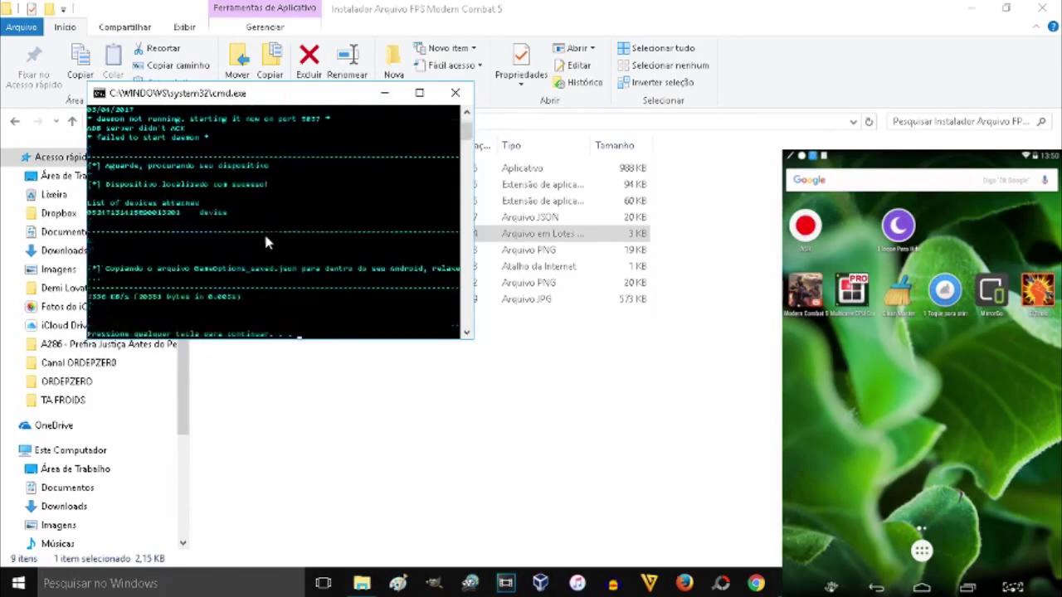
click(467, 114)
click(467, 113)
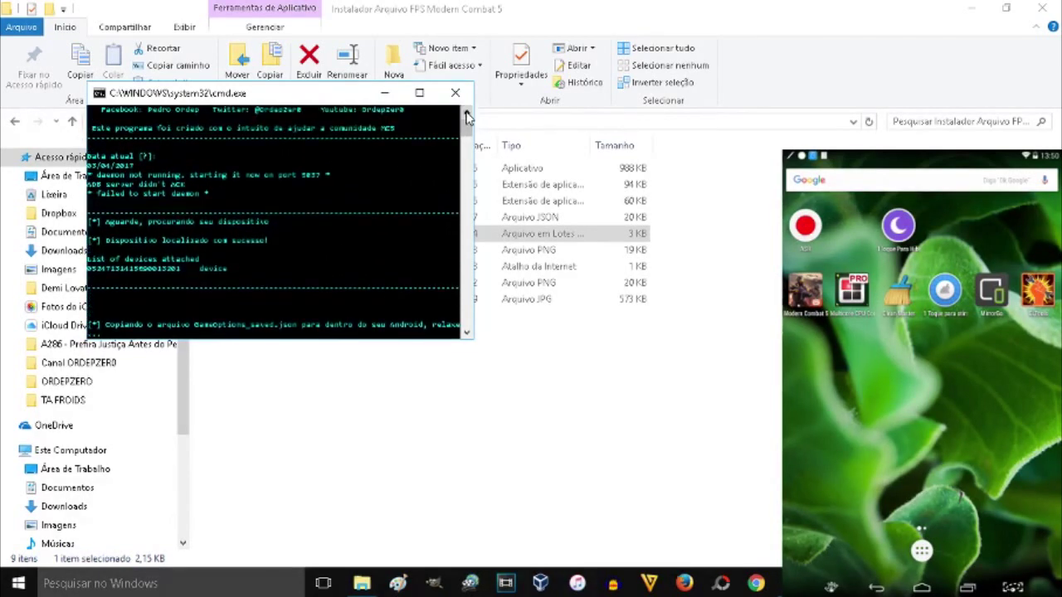
click(467, 114)
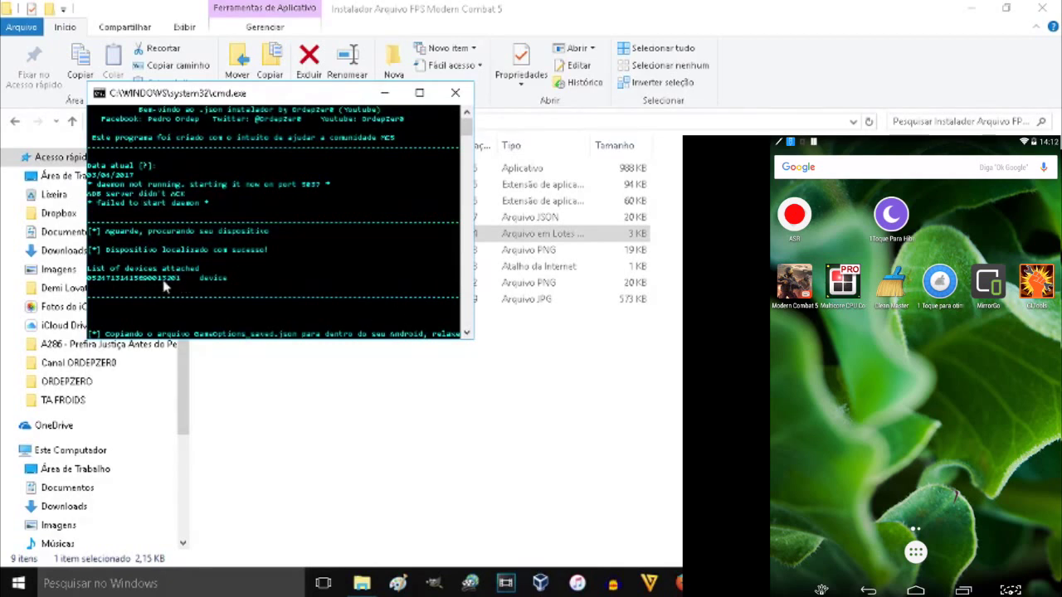
click(466, 336)
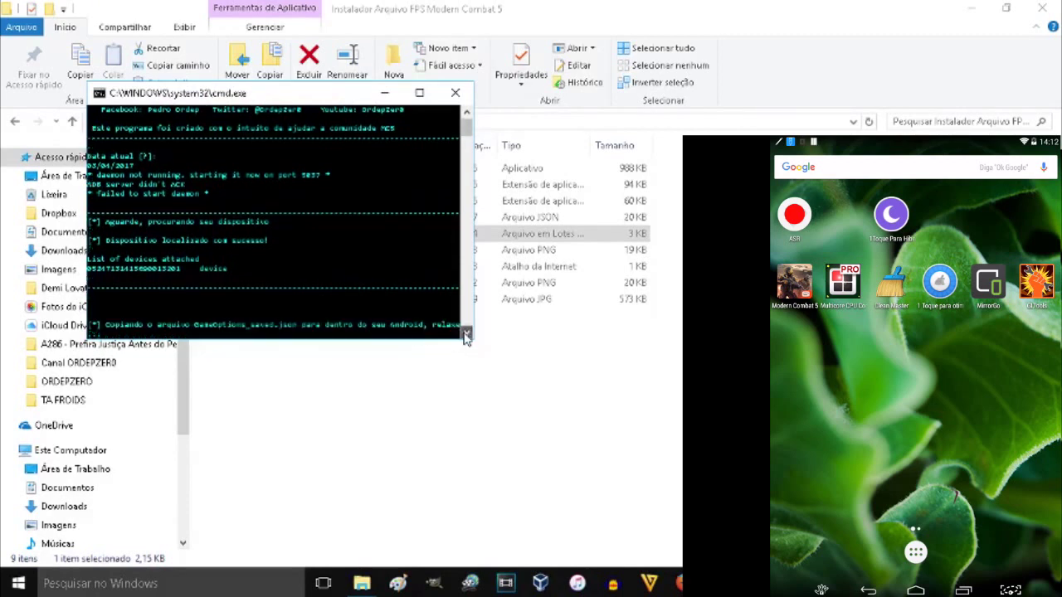
click(466, 336)
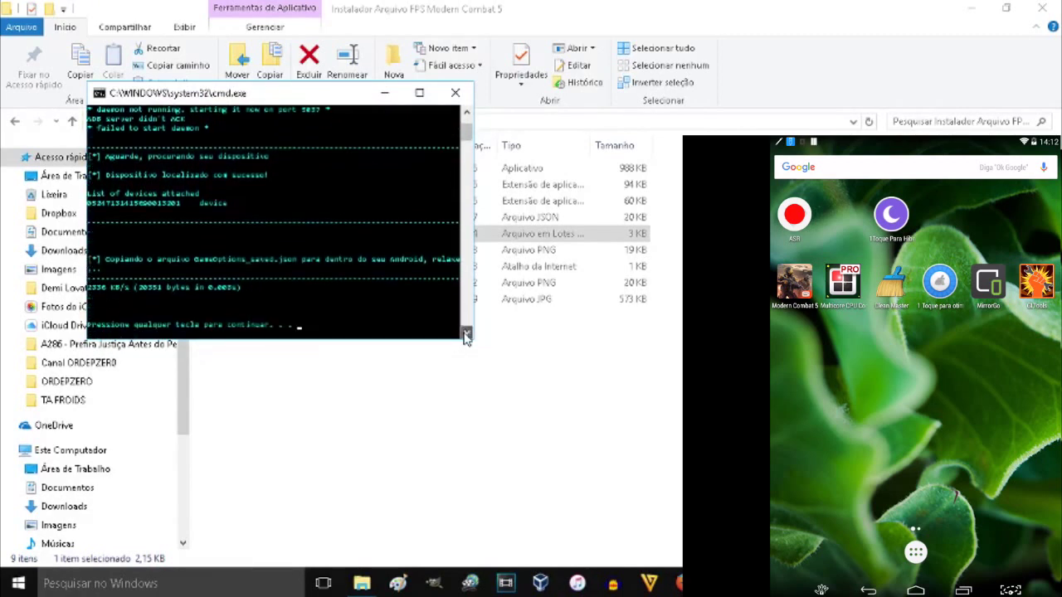
click(466, 336)
click(467, 336)
click(466, 336)
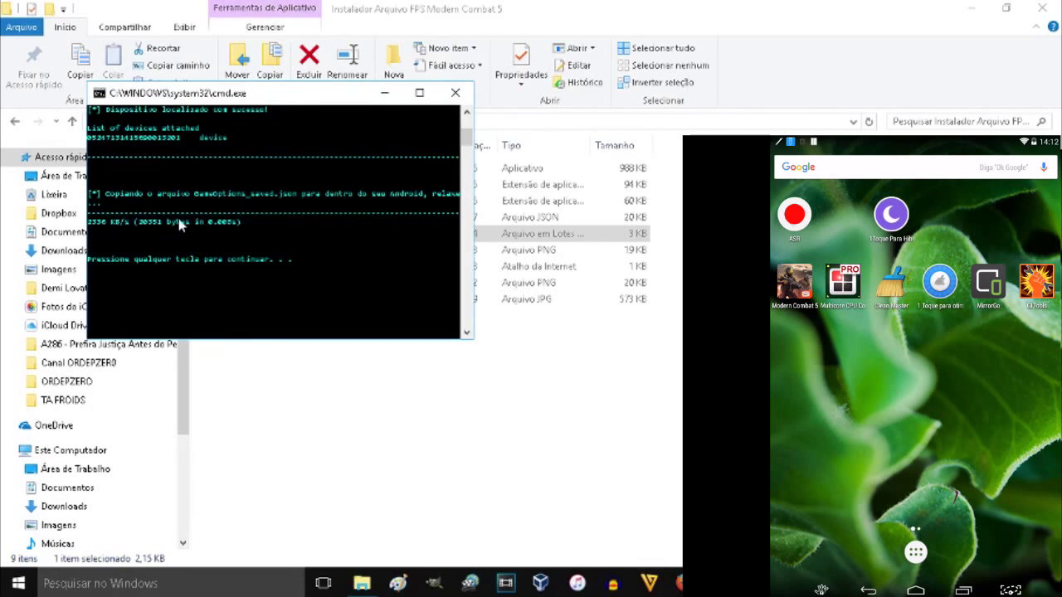
- Continue the installer through moving GameOptions_saved.json into the Modern Combat 5 folder, making it read-only, cleaning up and finishing
key(Return)
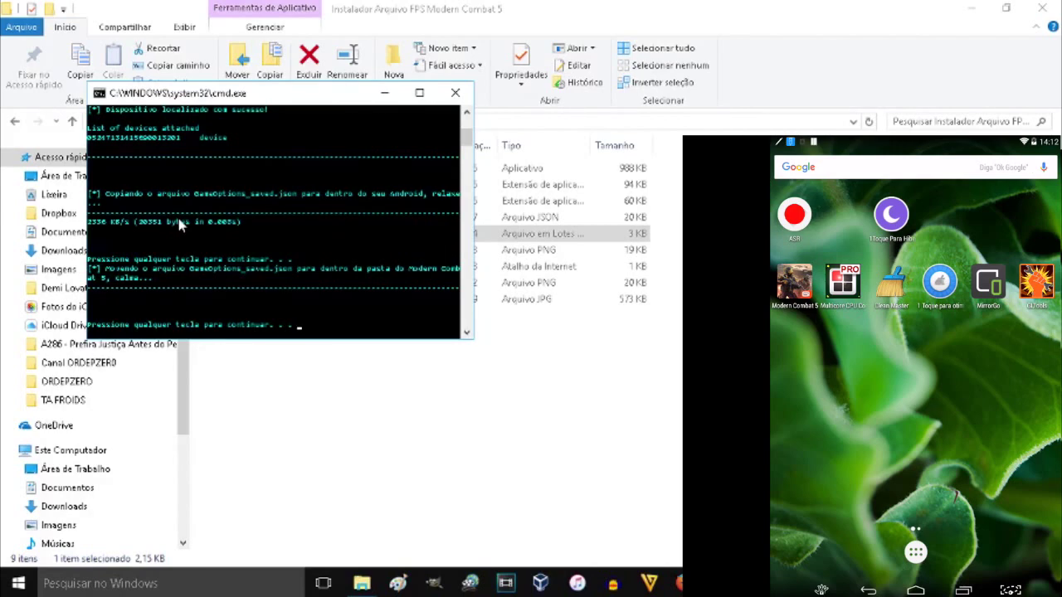
key(Return)
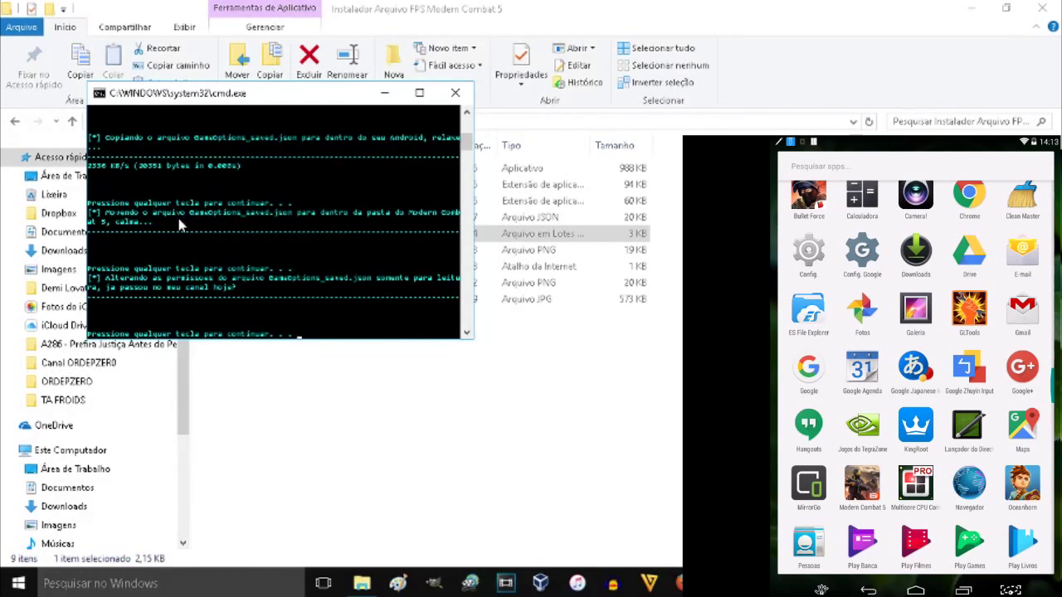
key(Return)
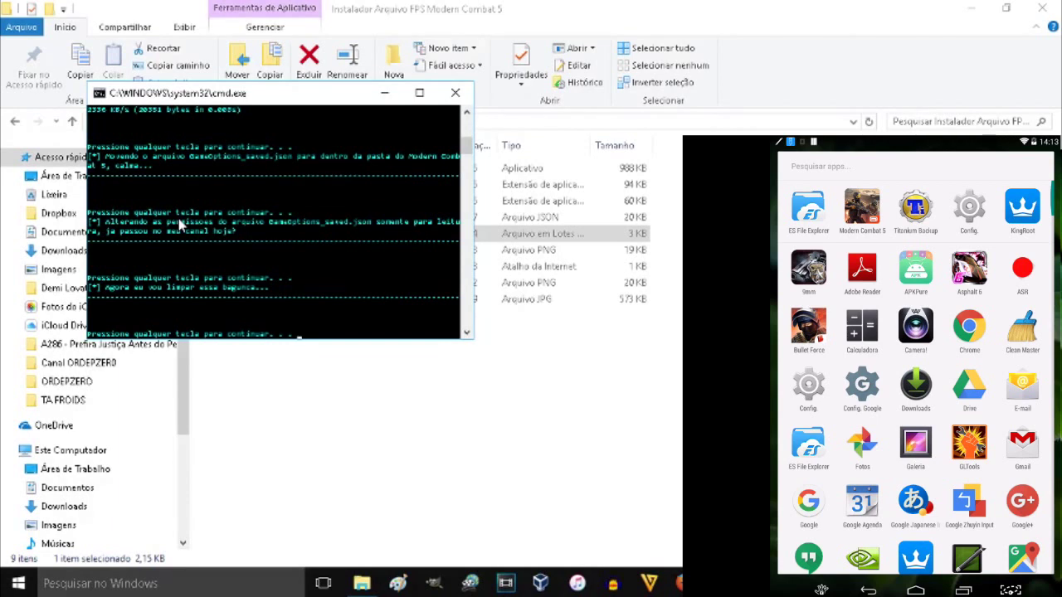
key(Return)
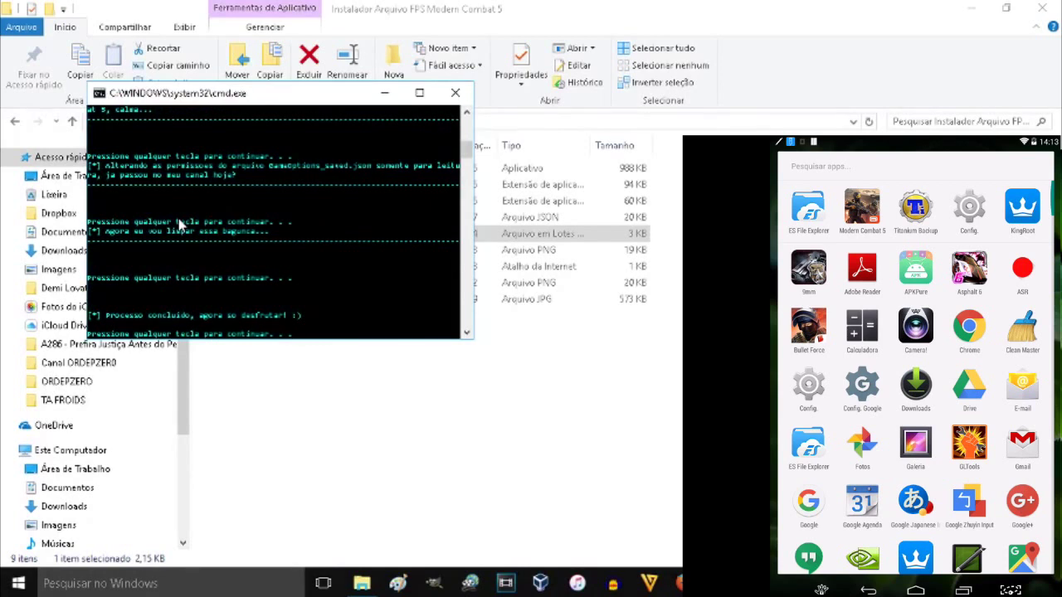
key(Return)
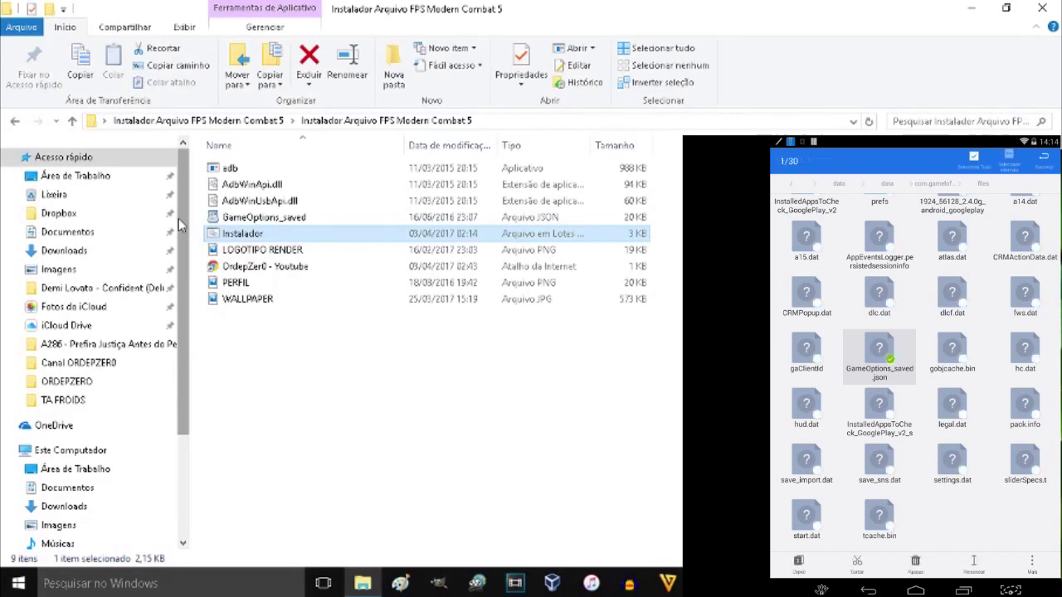
- Run the Instalador batch file again through all its stages to reinstall GameOptions_saved.json, and close the folder window
double_click(227, 236)
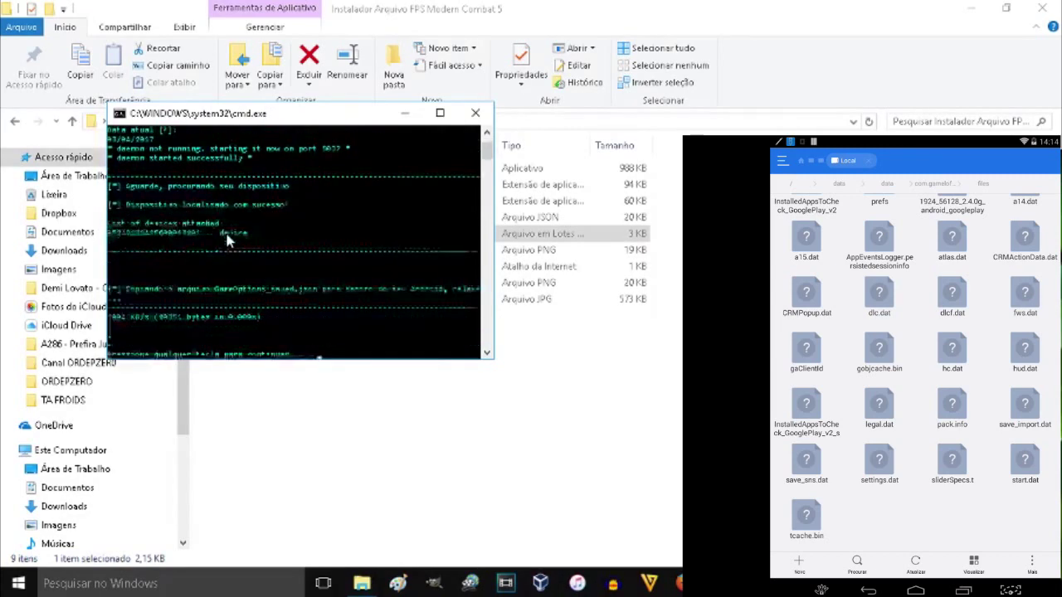
key(Return)
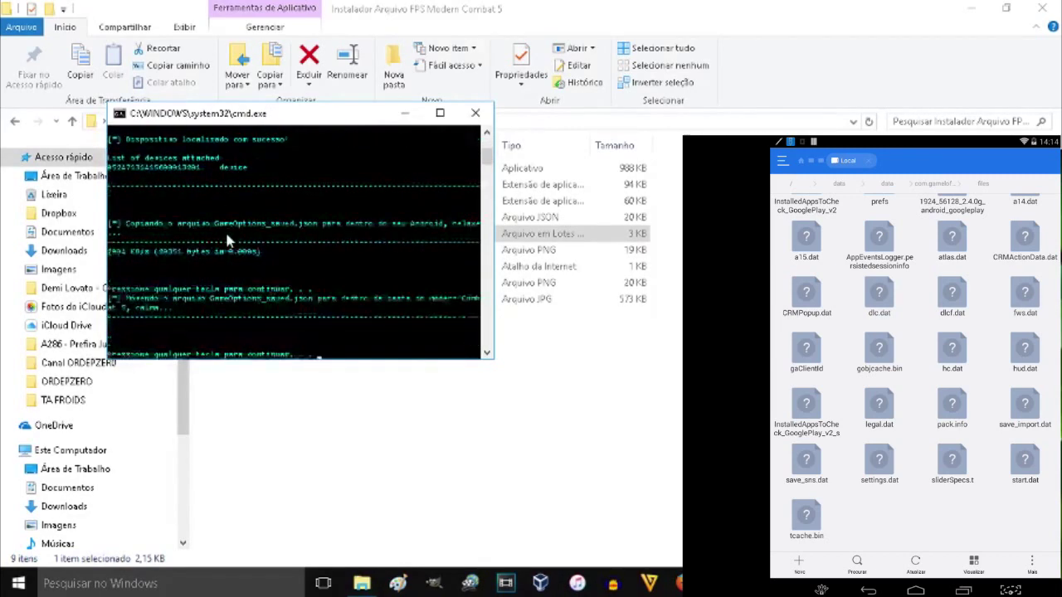
key(Return)
key(Return)
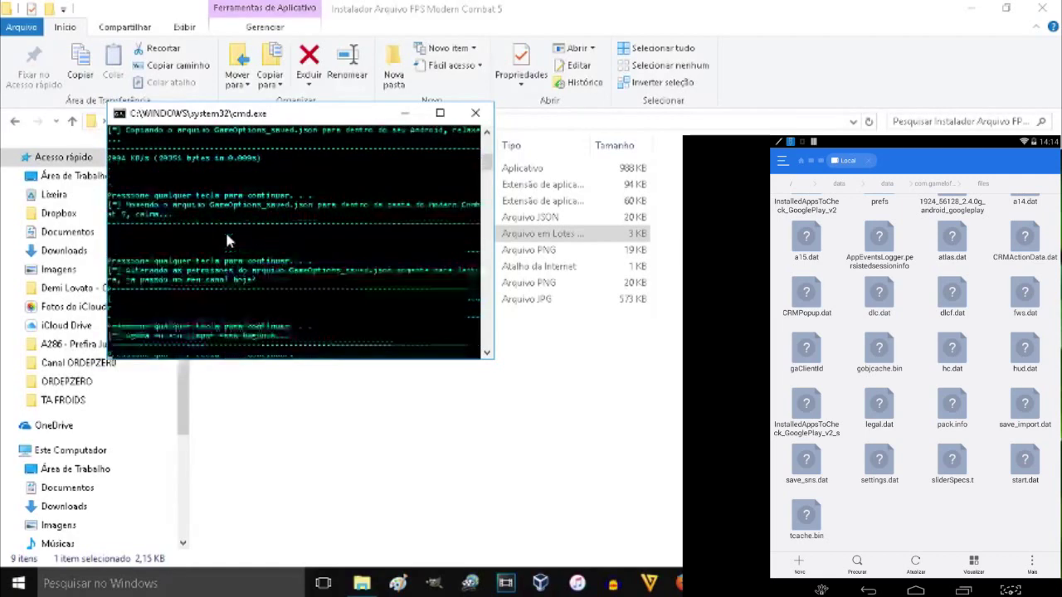
key(Return)
key(Return)
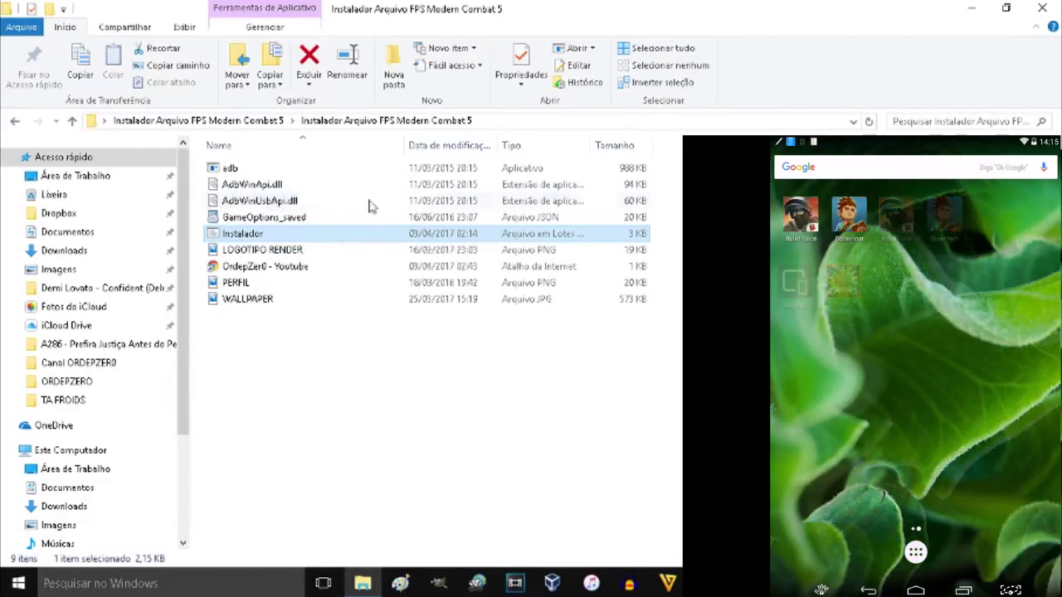
click(1043, 8)
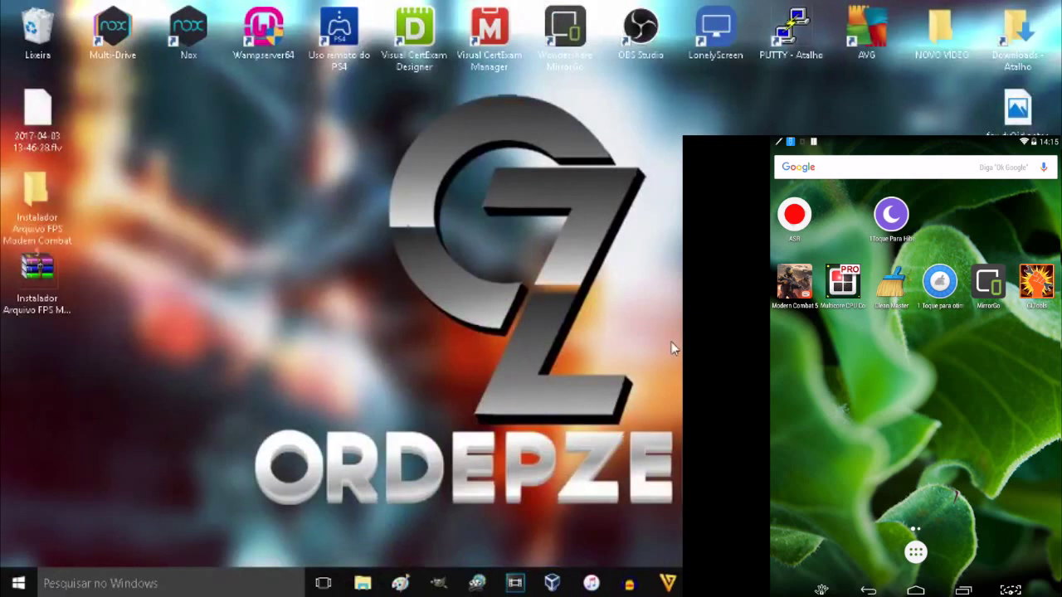